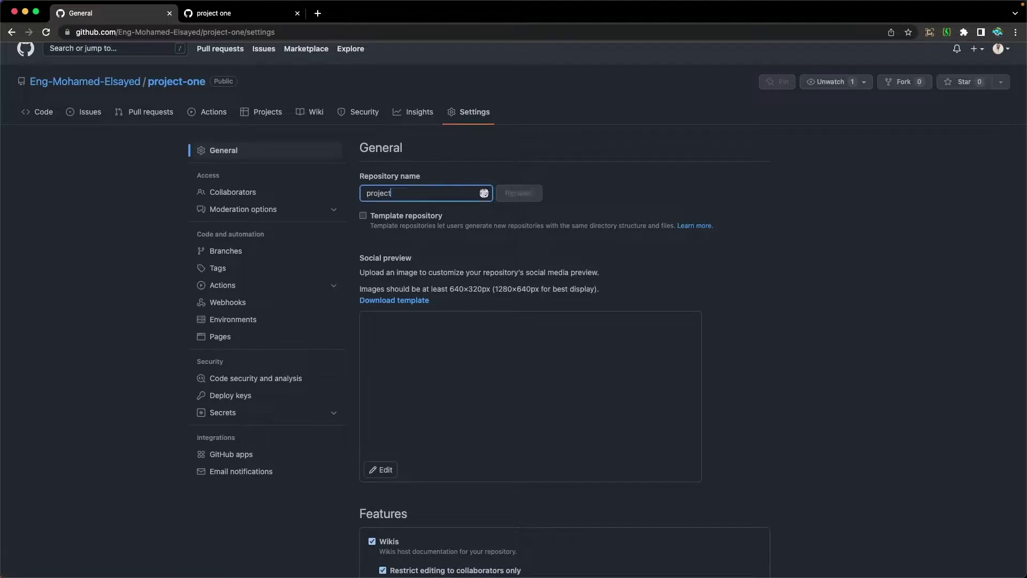
# Rename the project-one repository to projectOne in its general settings
pyautogui.scroll(-1, 392, 195)
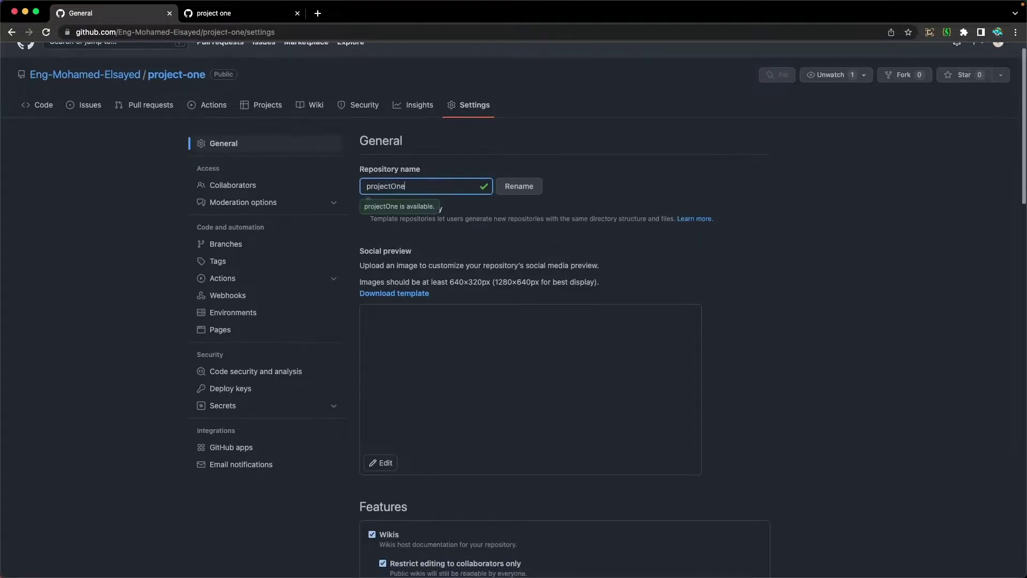
pyautogui.click(521, 192)
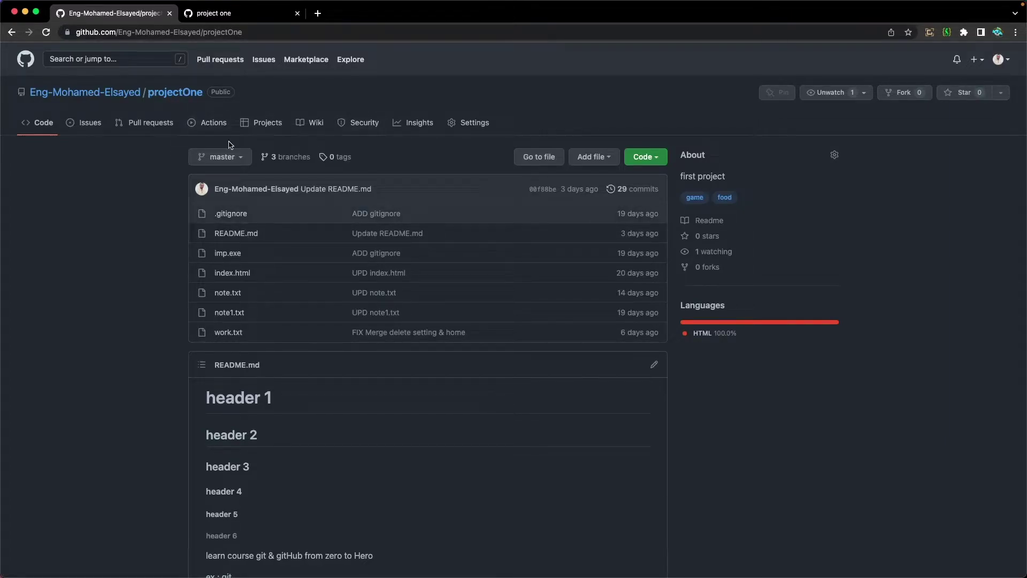
# Switch to the project one organization and open its general settings at the organization display name
pyautogui.click(207, 16)
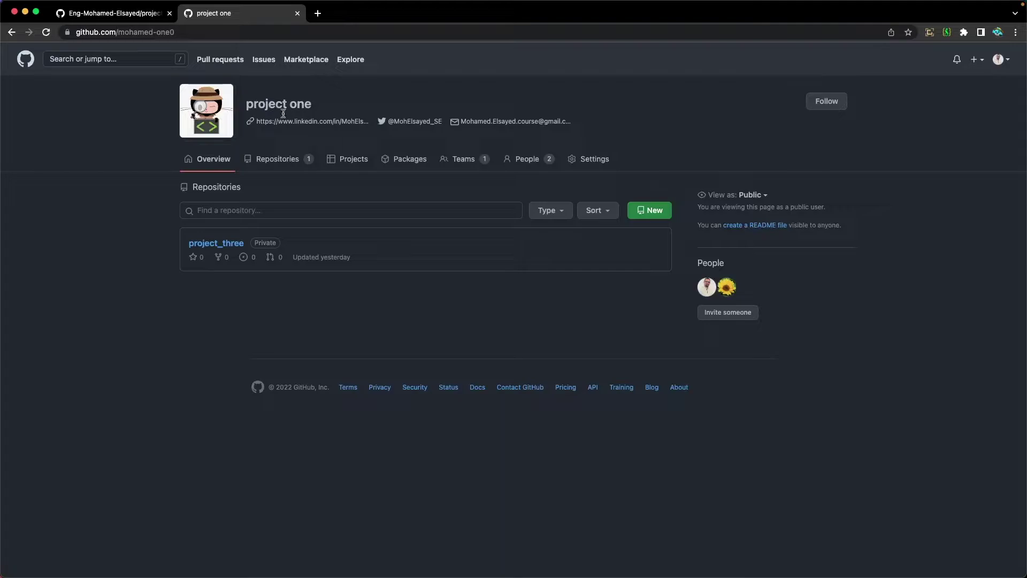
pyautogui.click(576, 162)
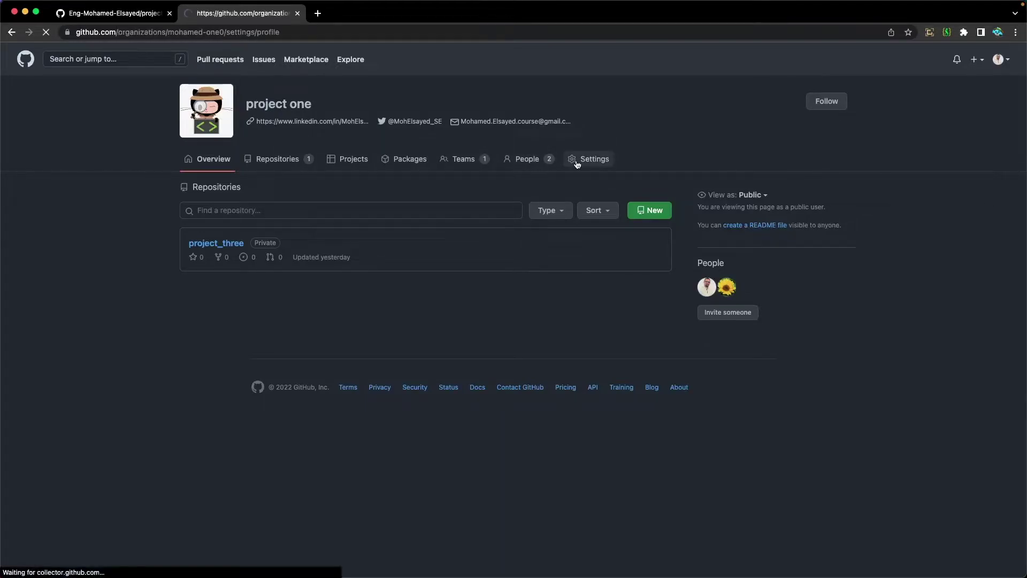
pyautogui.moveTo(407, 182); pyautogui.dragTo(355, 182)
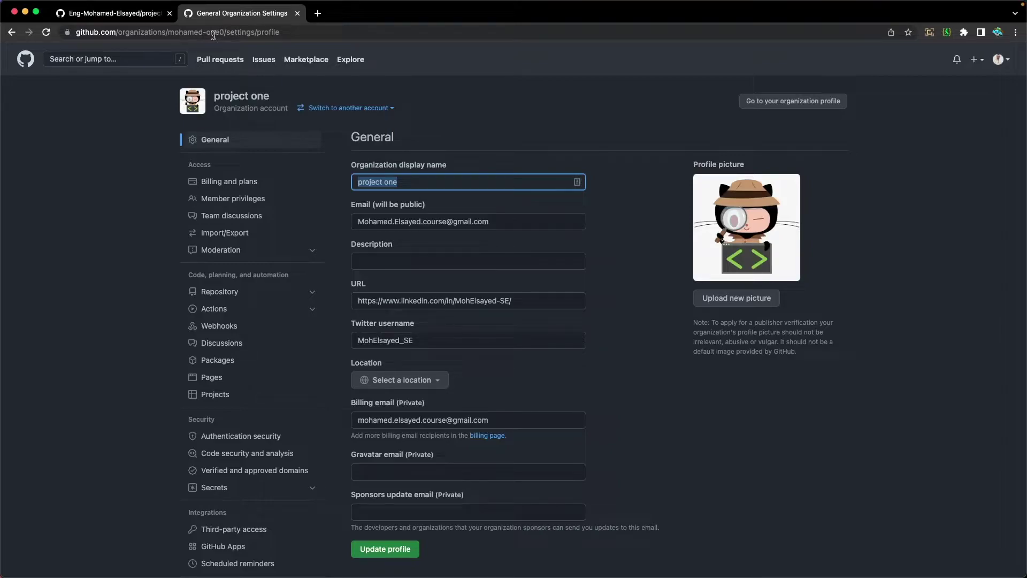
# Open the organization rename warning and review its redirect note against the account name in the page address
pyautogui.scroll(-4, 385, 261)
pyautogui.scroll(-5, 384, 261)
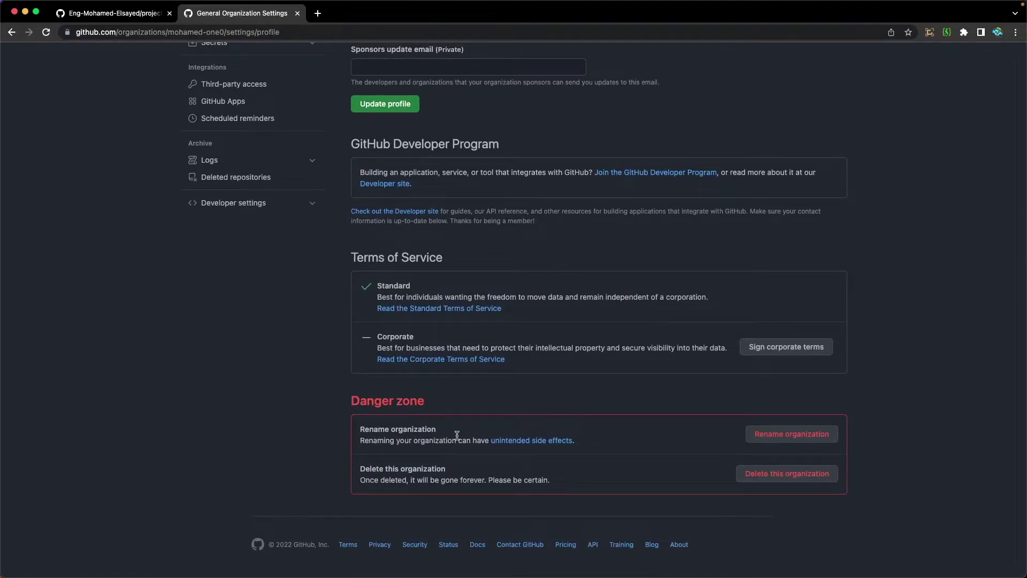
pyautogui.click(823, 434)
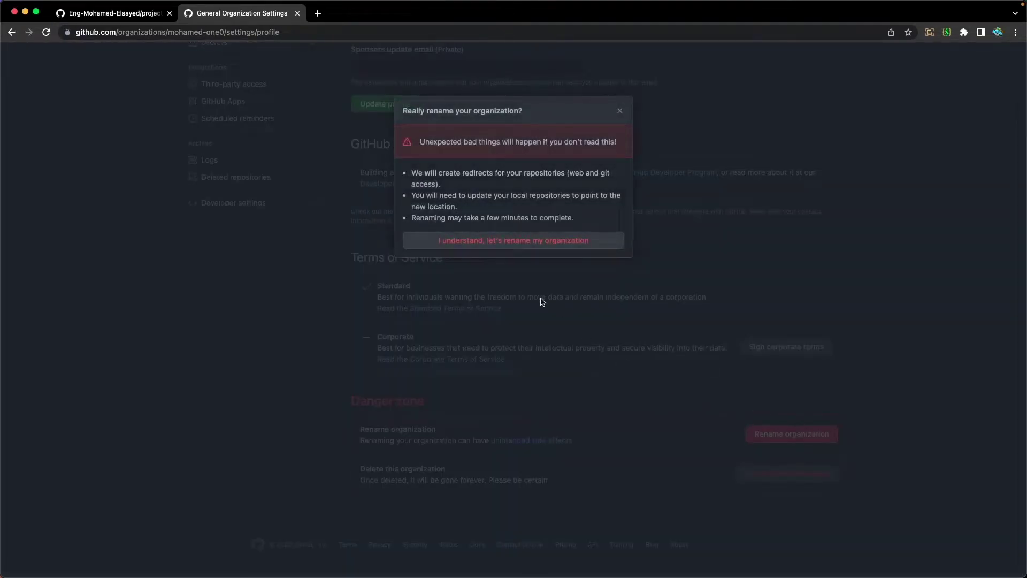
pyautogui.moveTo(410, 172); pyautogui.dragTo(449, 184)
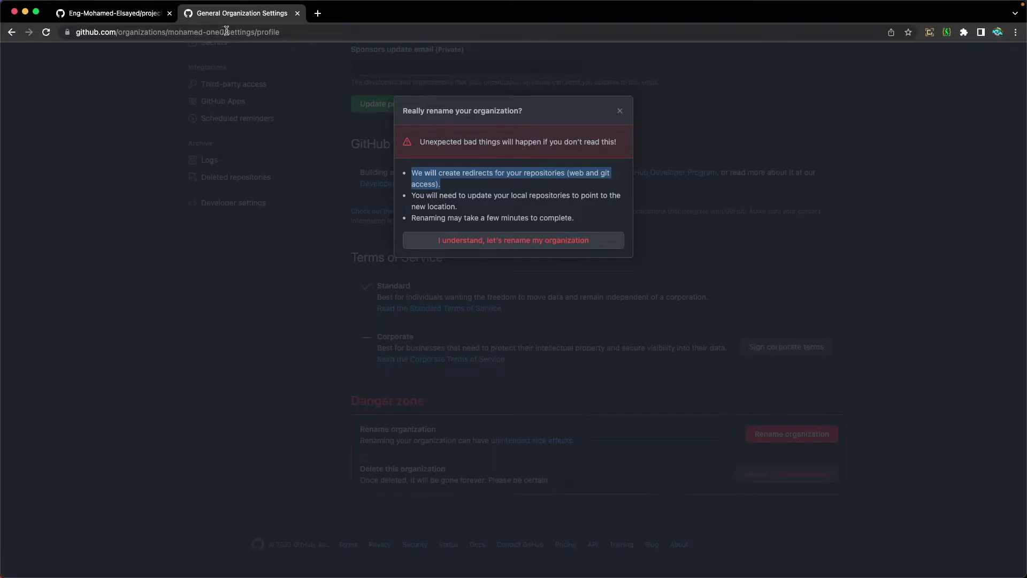
pyautogui.moveTo(224, 31); pyautogui.dragTo(165, 31)
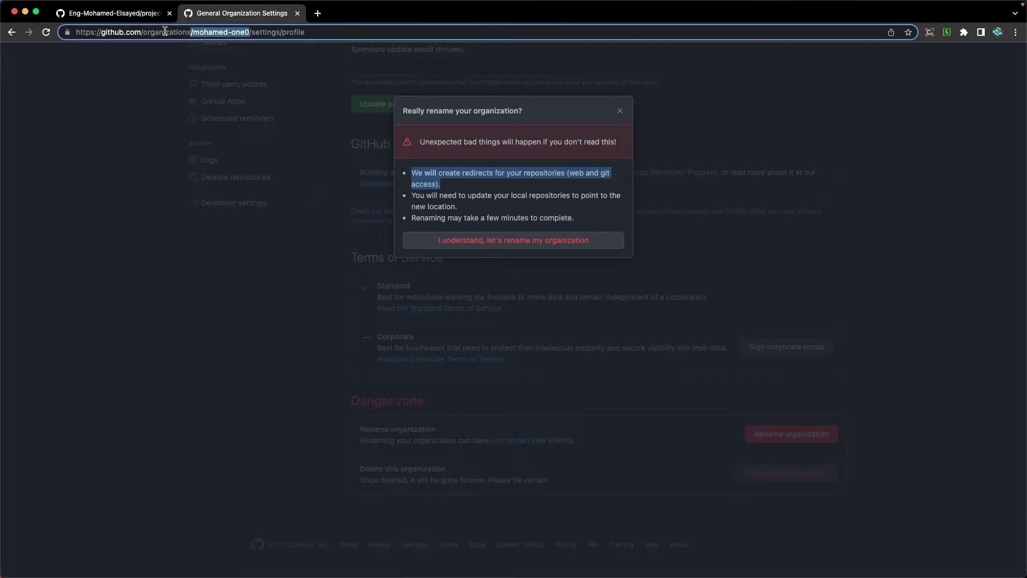
pyautogui.click(431, 196)
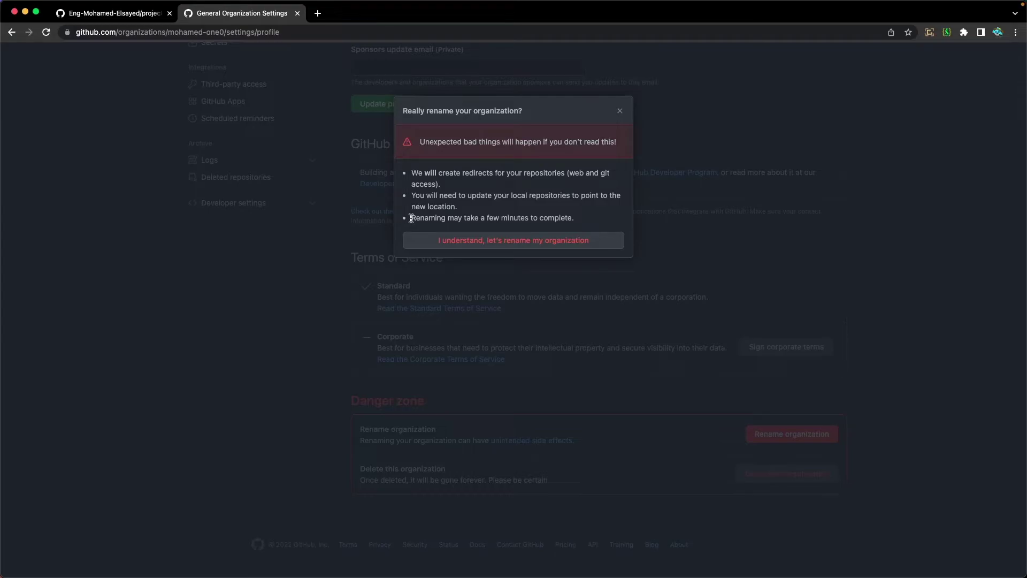
# Accept the rename warning and try to rename the organization to the owner's full name without a hyphen
pyautogui.click(456, 245)
pyautogui.moveTo(469, 142); pyautogui.dragTo(448, 142)
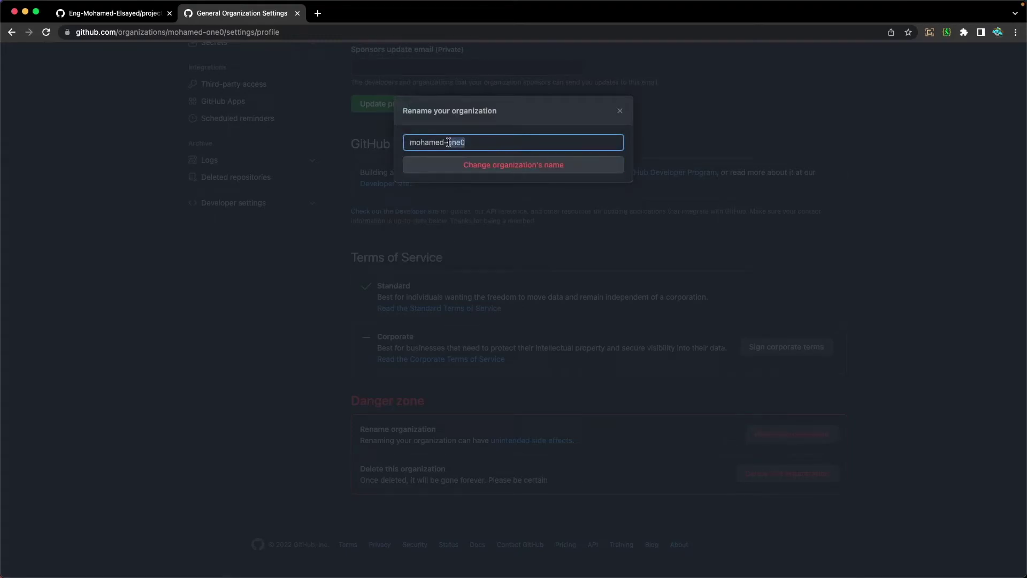
pyautogui.press('BackSpace')
pyautogui.press('BackSpace')
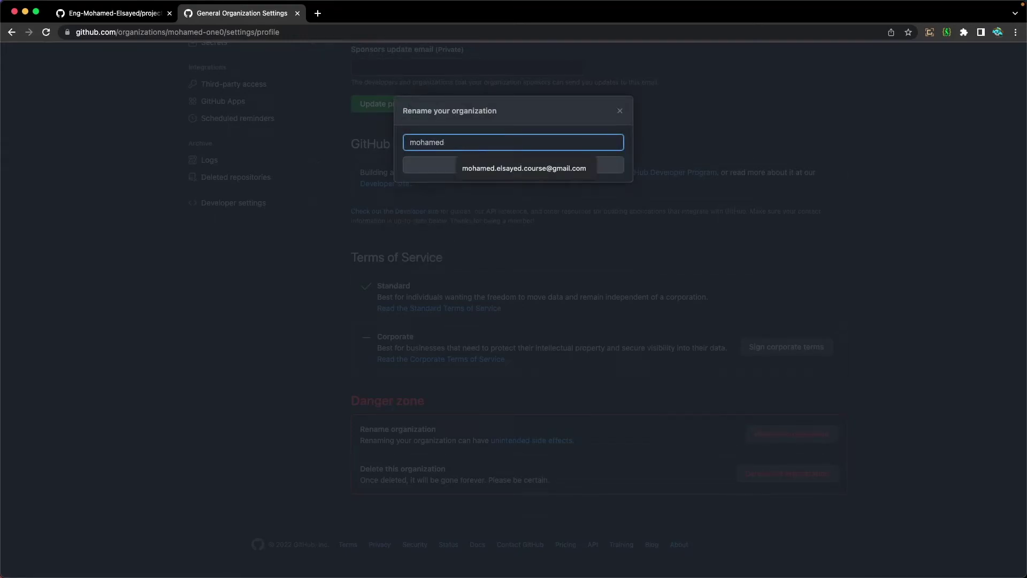
pyautogui.write('Elsayed')
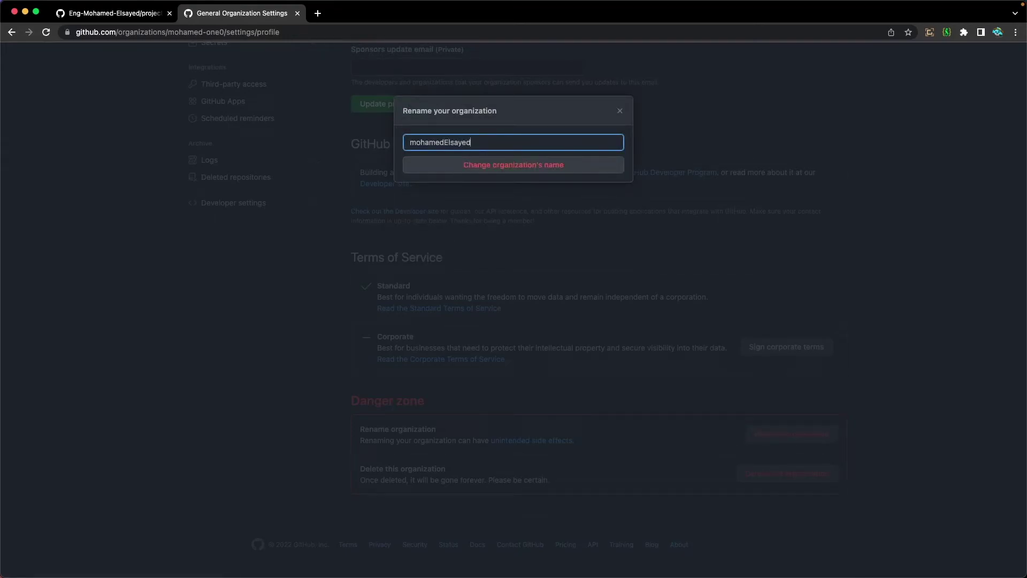
pyautogui.click(499, 169)
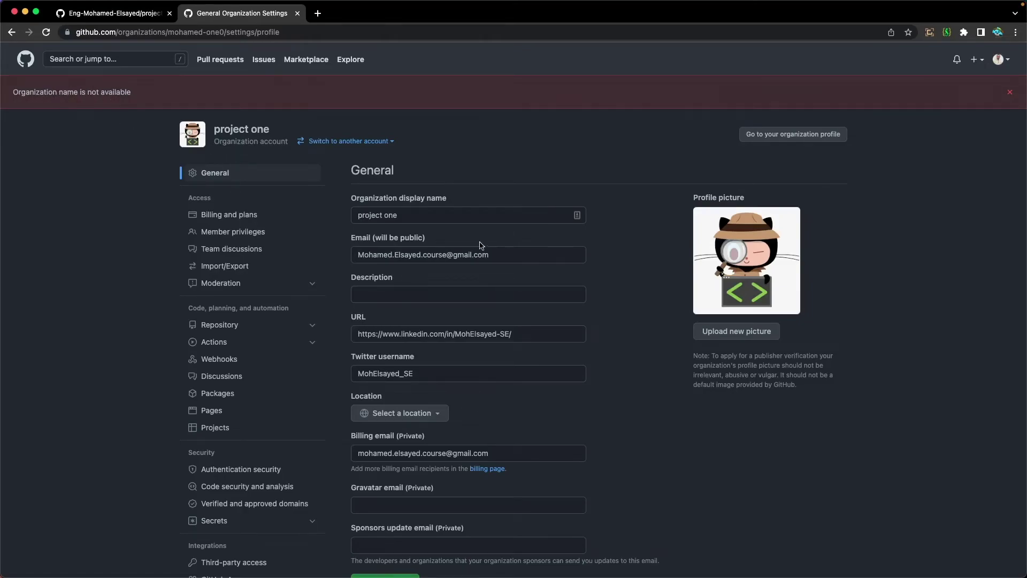
# Rename the organization to the owner's hyphenated full name followed by 1, and view the renamed organization's settings
pyautogui.scroll(-10, 479, 246)
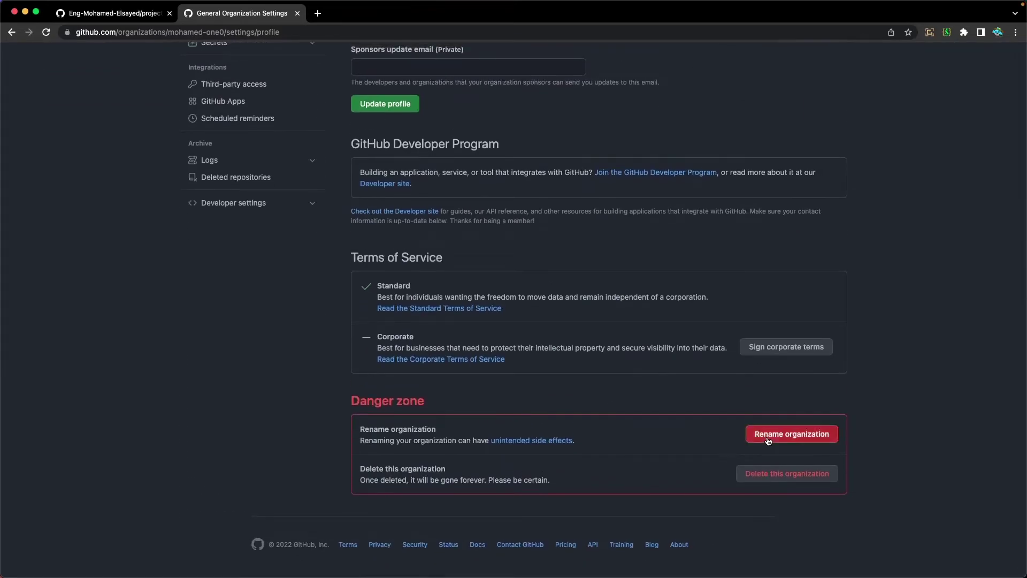
pyautogui.click(792, 434)
pyautogui.click(472, 241)
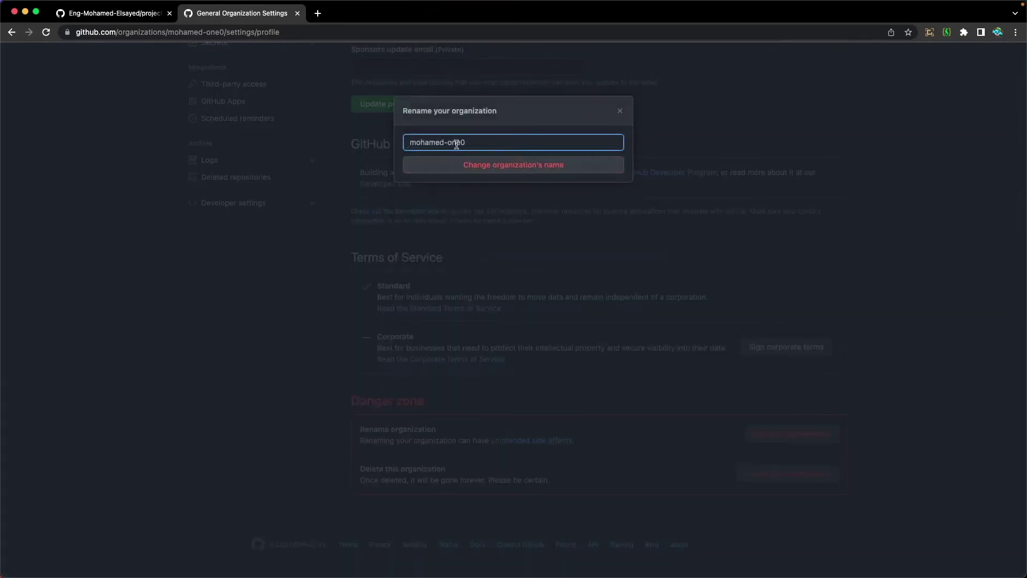
pyautogui.moveTo(472, 142); pyautogui.dragTo(450, 141)
pyautogui.write('Elsayed1')
pyautogui.press('Return')
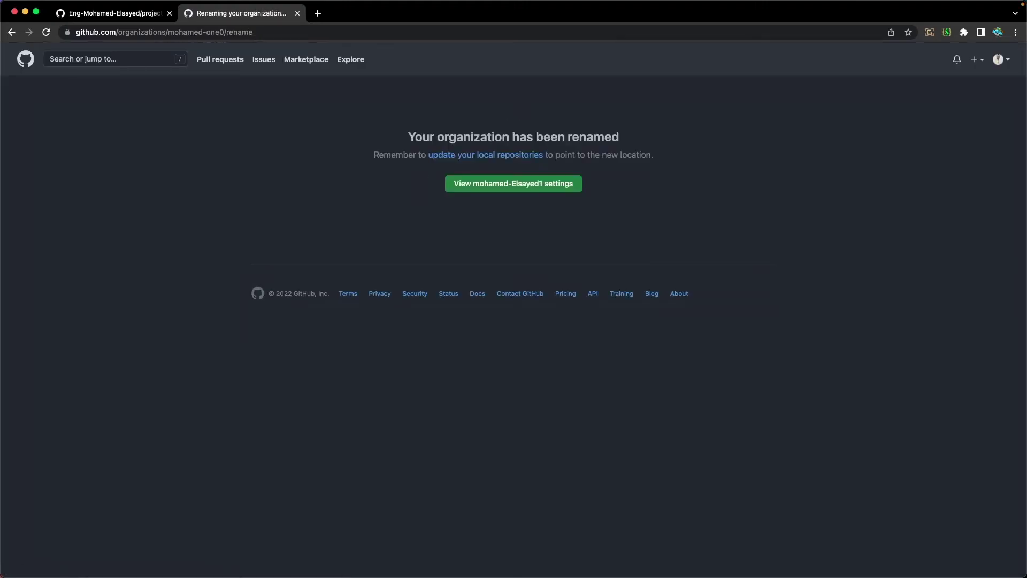
pyautogui.click(496, 188)
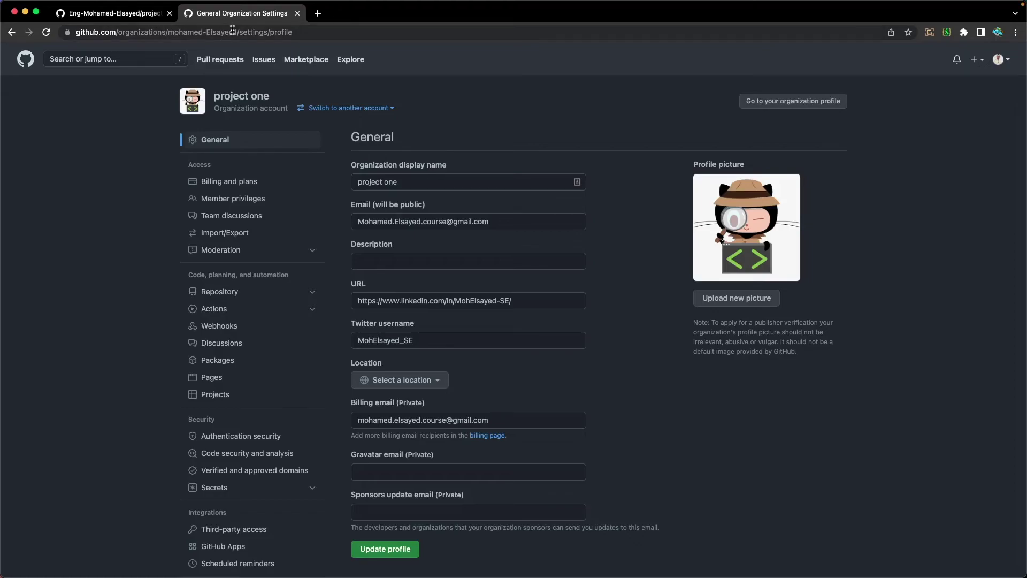
# Rename the organization's team one to team two in the team settings and save the changes
pyautogui.click(234, 102)
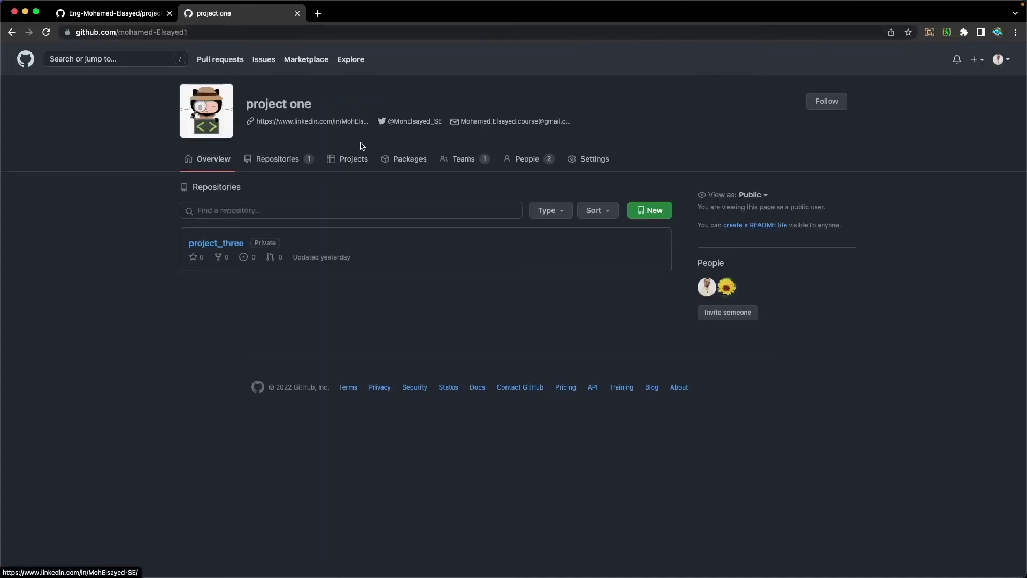
pyautogui.click(463, 160)
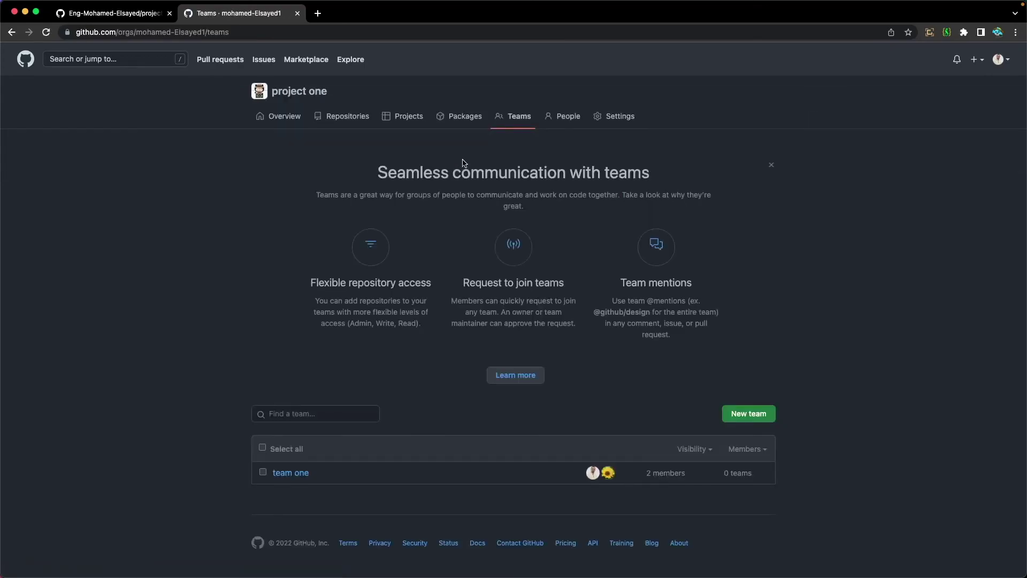
pyautogui.click(291, 474)
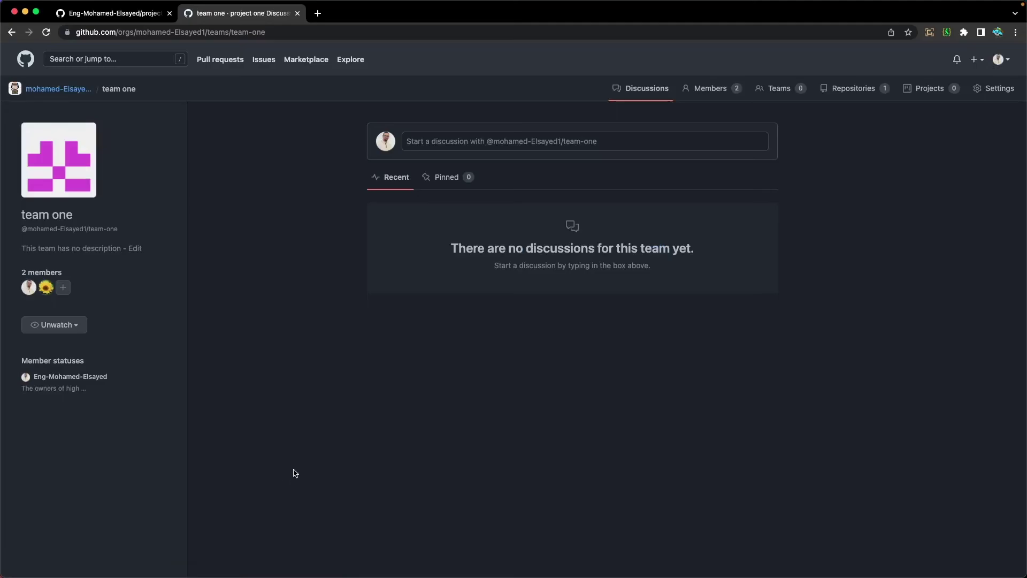
pyautogui.click(998, 88)
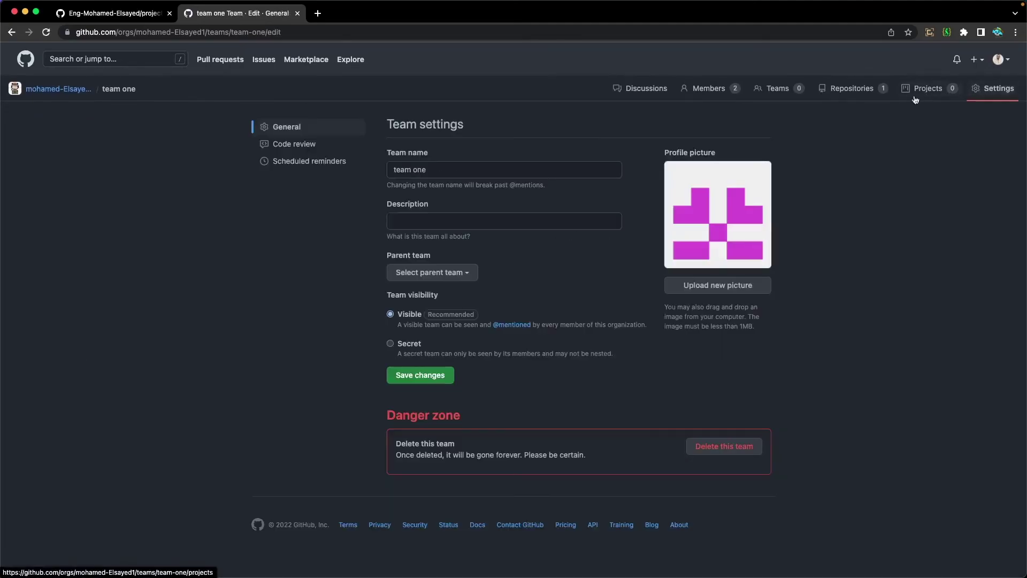
pyautogui.click(422, 169)
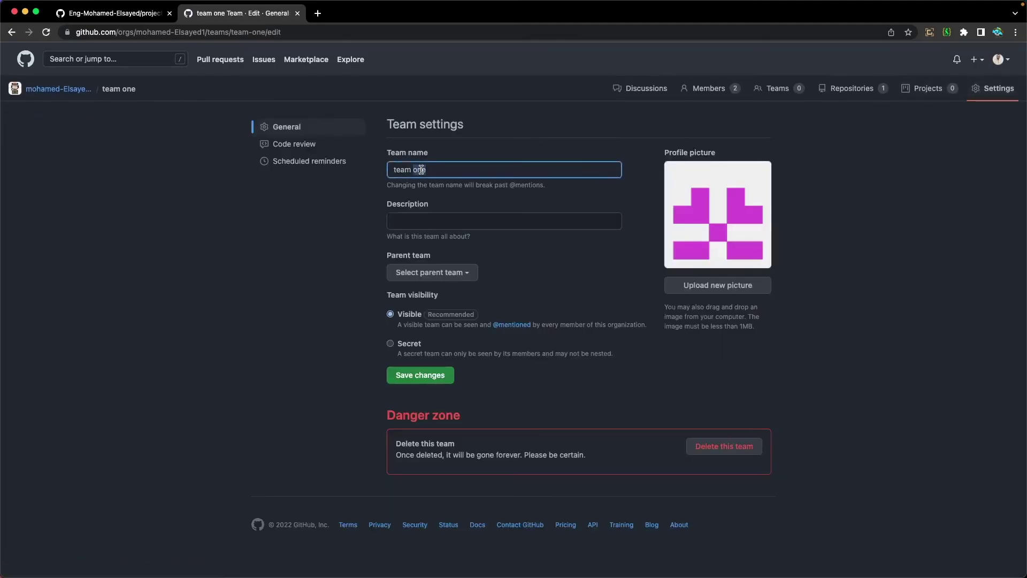
pyautogui.write('two')
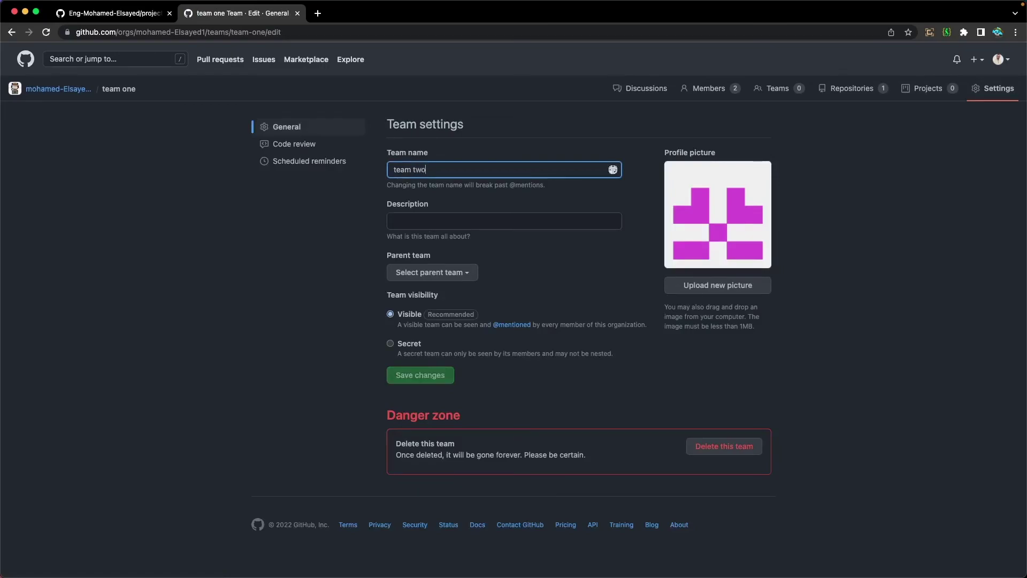
pyautogui.click(447, 378)
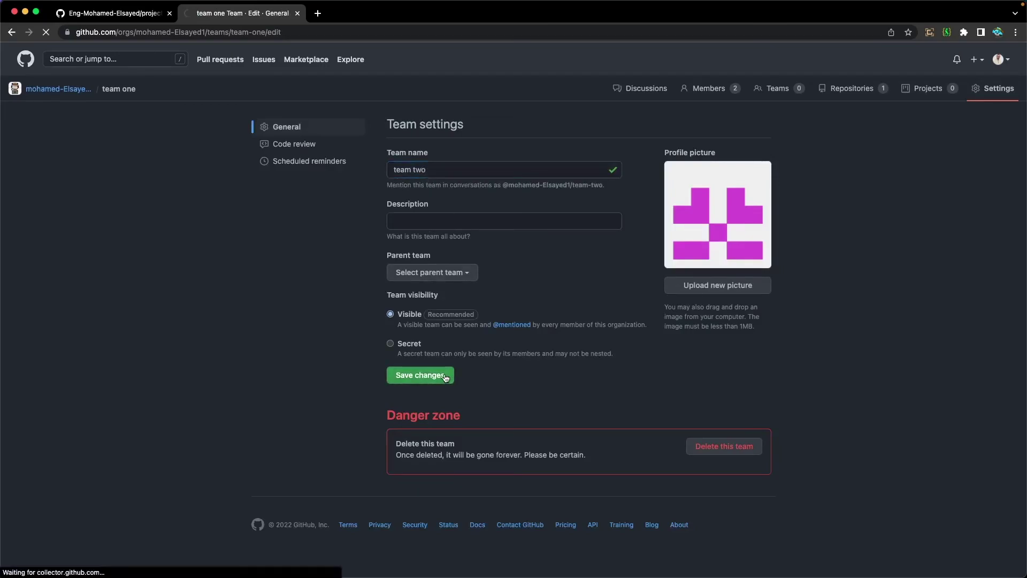
# Reopen the settings of team two by adding /edit to the team's page address
pyautogui.click(265, 32)
pyautogui.write('/edit')
pyautogui.press('Return')
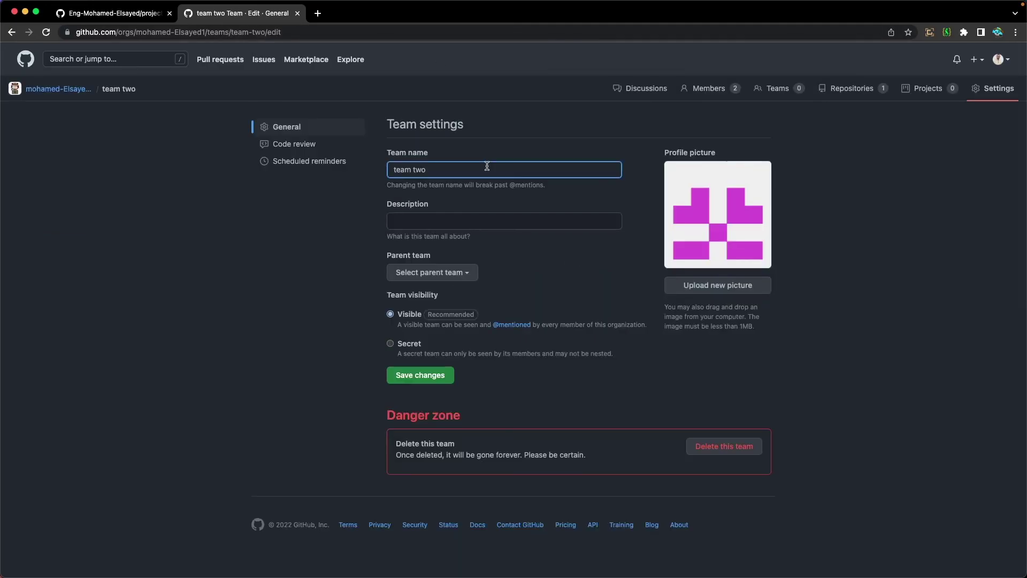